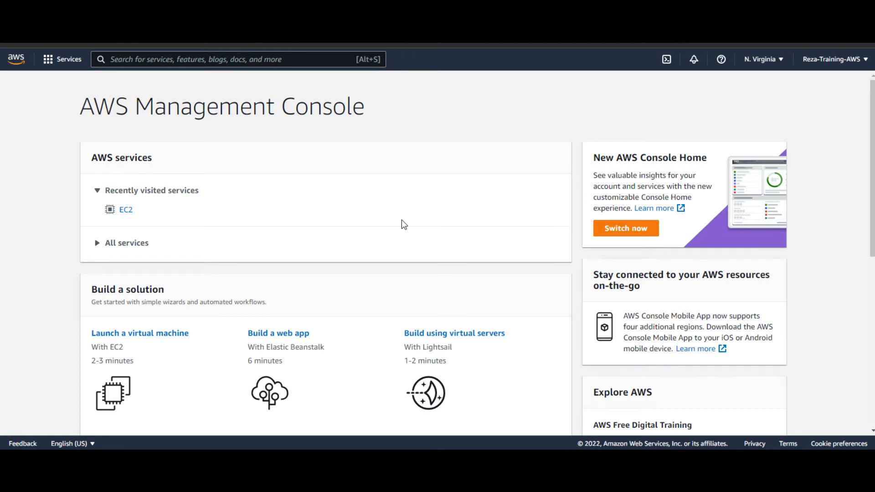
- Open the EC2 instances list, dismiss the welcome message, and examine the details of the running instance in us-east-1b
click(126, 210)
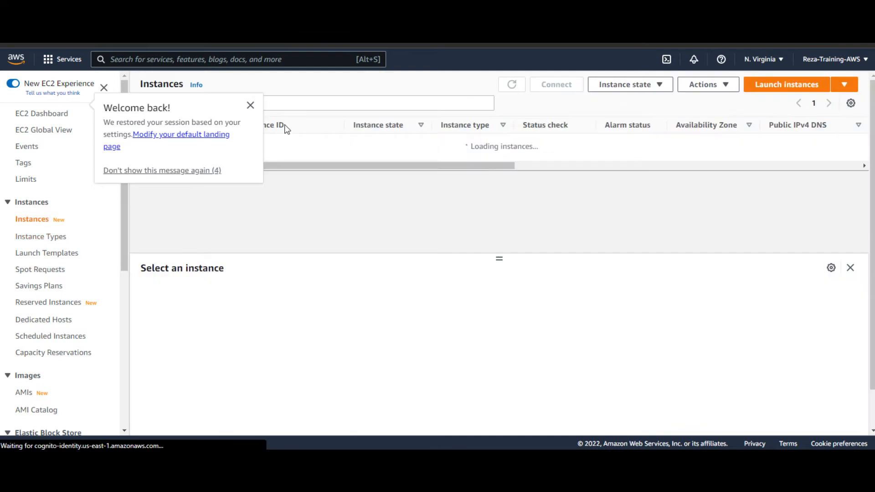
click(251, 105)
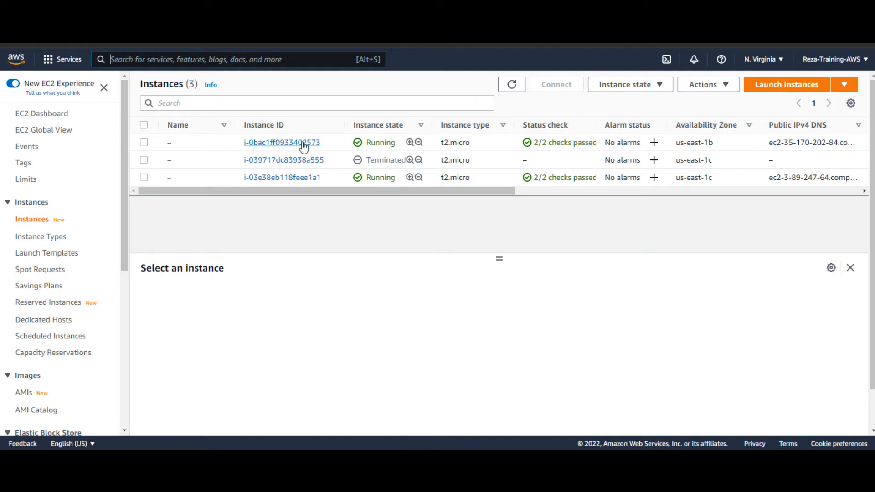
click(144, 143)
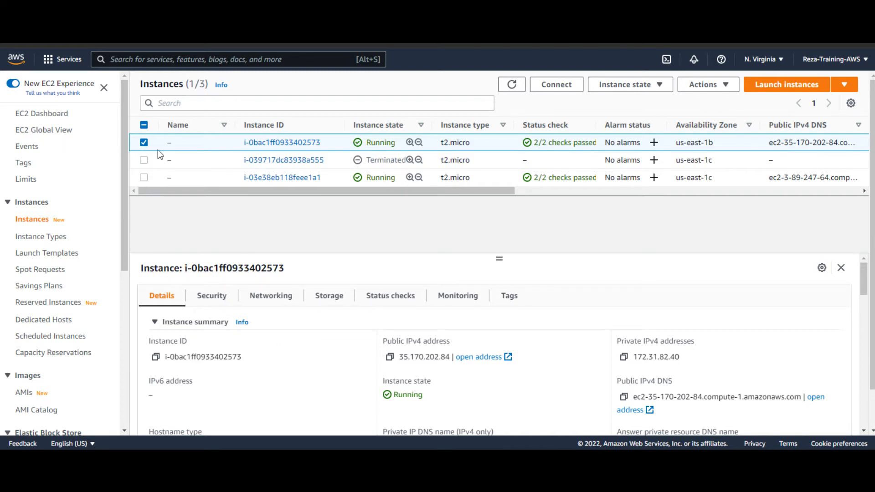
scroll(278, 327, down, 10)
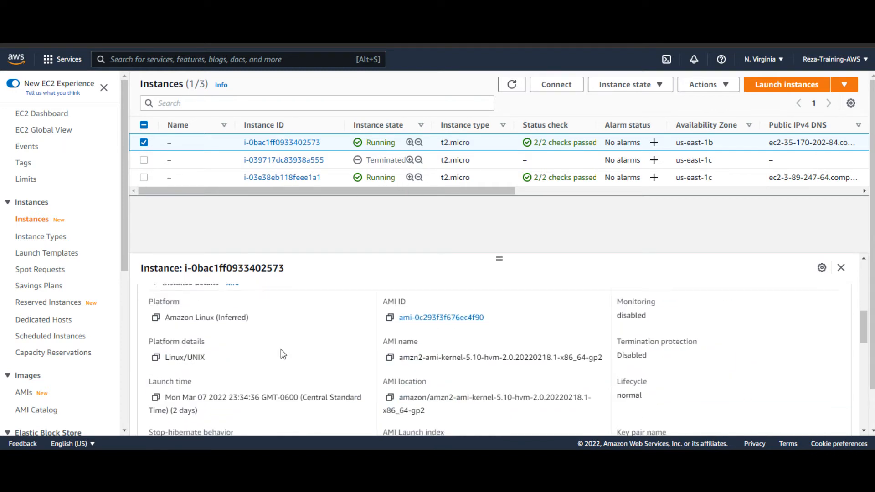
scroll(283, 356, up, 4)
drag(153, 341, 214, 341)
drag(170, 357, 205, 359)
- Switch the selection to the running instance in us-east-1c and examine its platform details
click(144, 142)
click(169, 178)
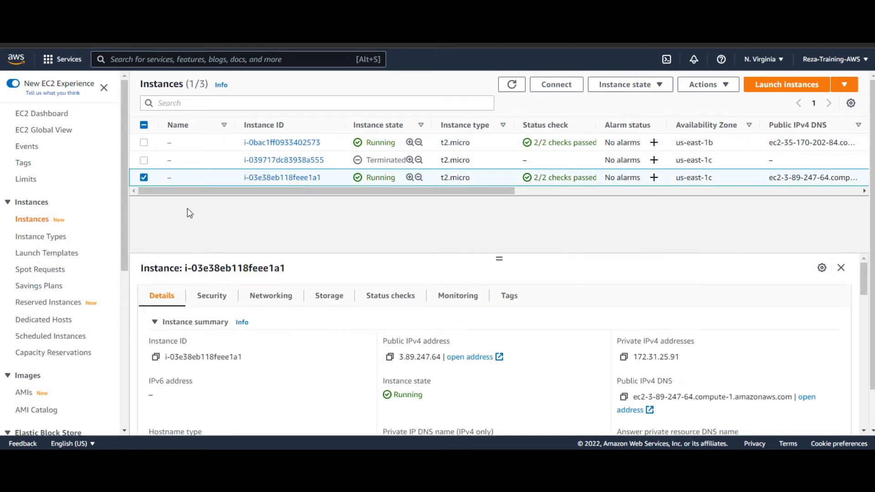
scroll(246, 337, down, 3)
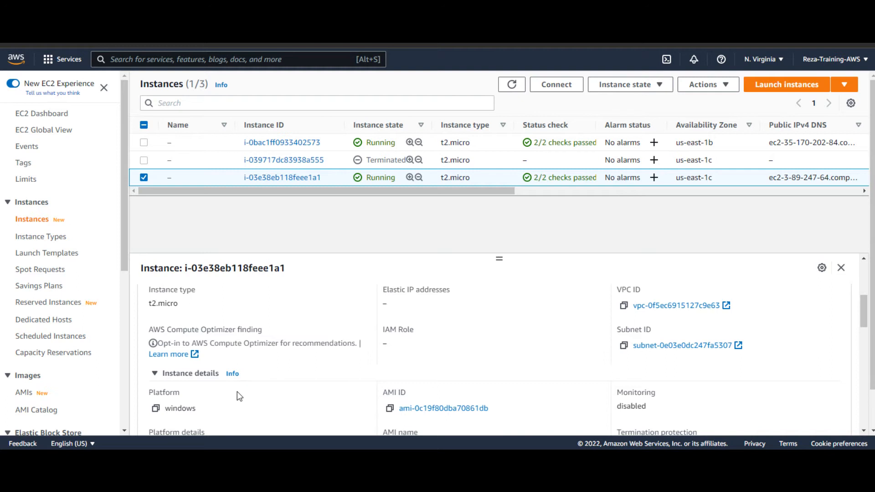
scroll(235, 390, down, 2)
double_click(182, 317)
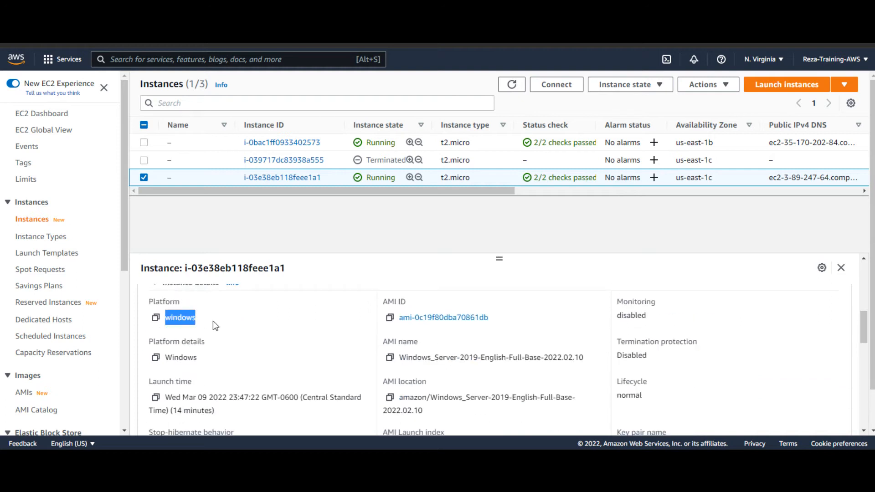
scroll(335, 327, up, 5)
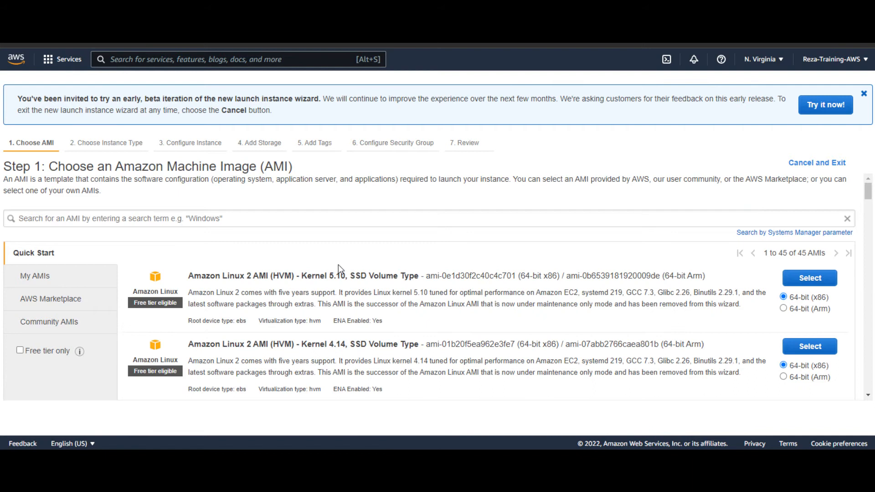
- Look through the Quick Start images and choose the Microsoft Windows Server 2019 Base AMI for the new instance
scroll(338, 264, down, 2)
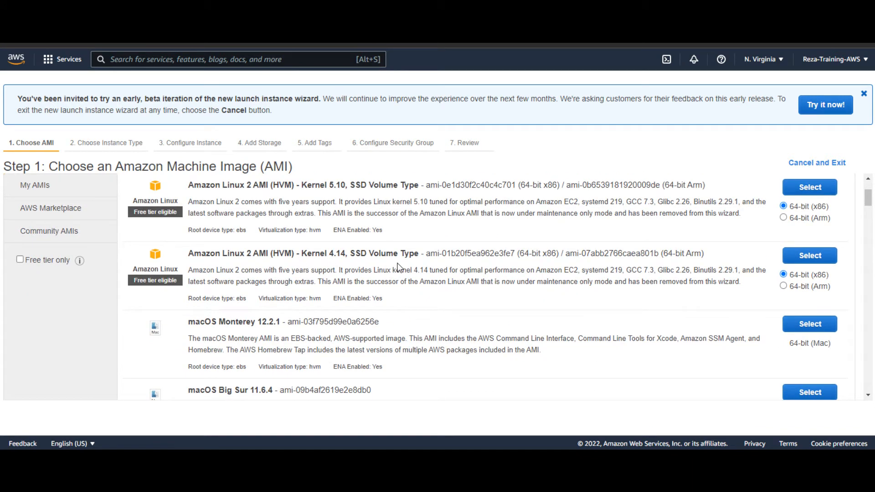
scroll(397, 268, down, 8)
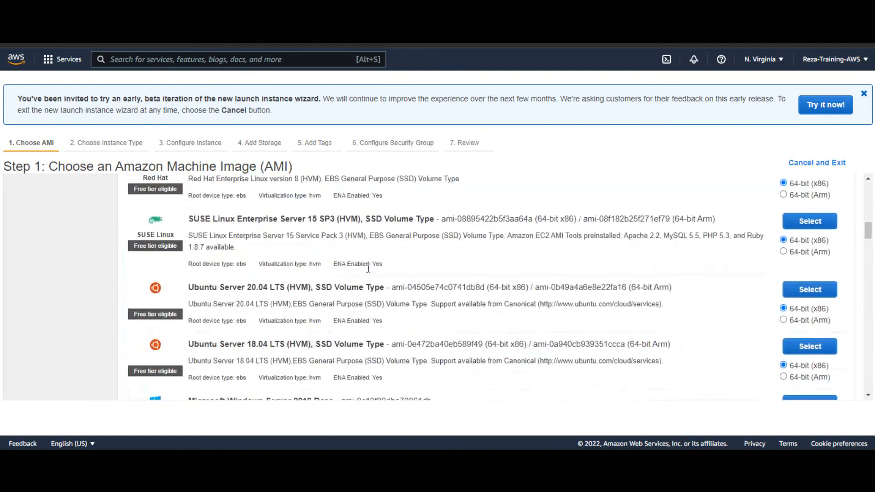
scroll(313, 282, up, 5)
scroll(313, 282, down, 4)
scroll(313, 282, down, 5)
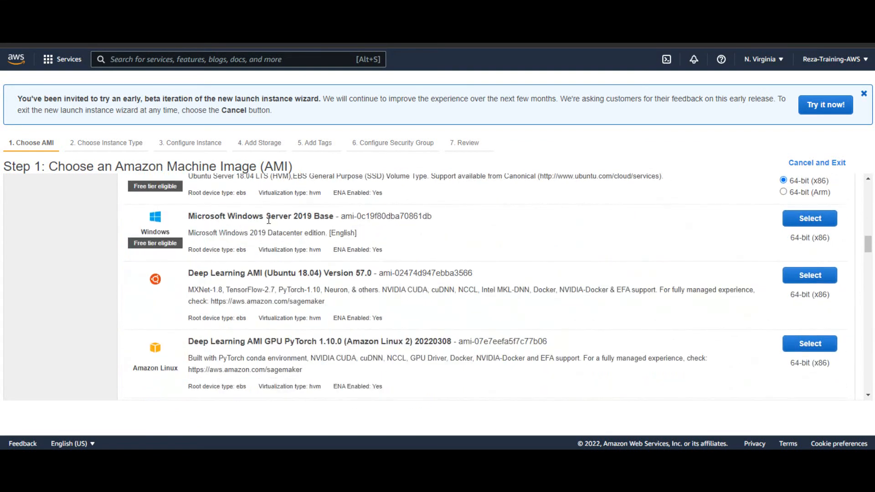
drag(252, 215, 329, 216)
scroll(434, 285, down, 10)
scroll(305, 305, down, 4)
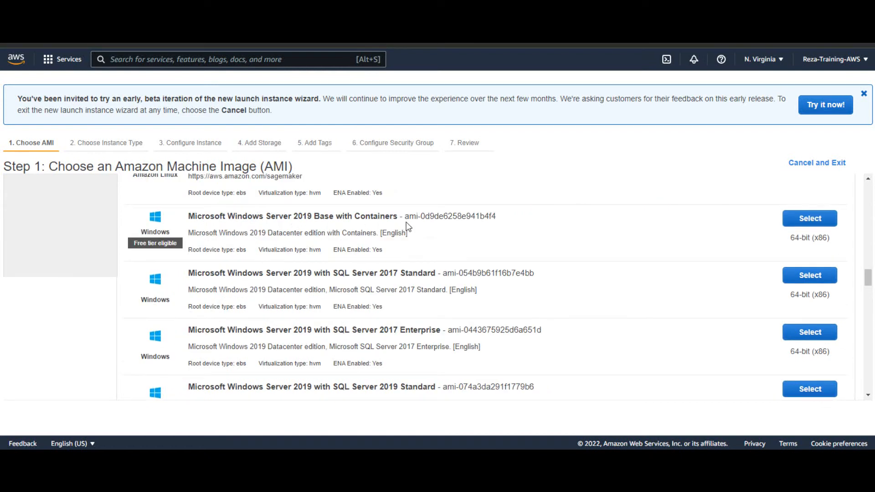
scroll(342, 296, down, 8)
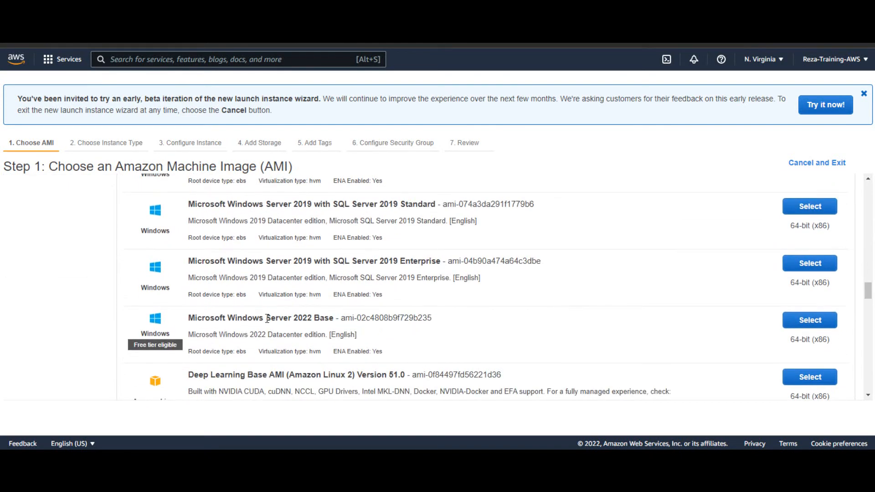
scroll(387, 307, up, 10)
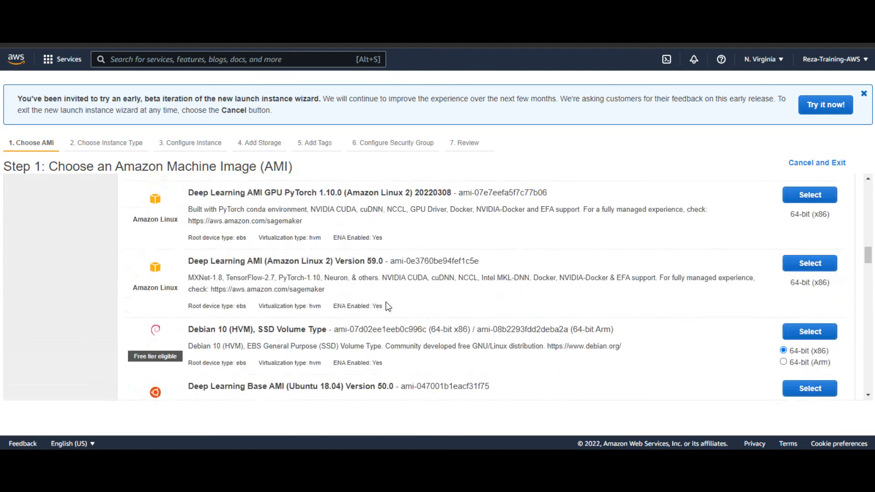
scroll(388, 305, up, 12)
scroll(387, 305, down, 4)
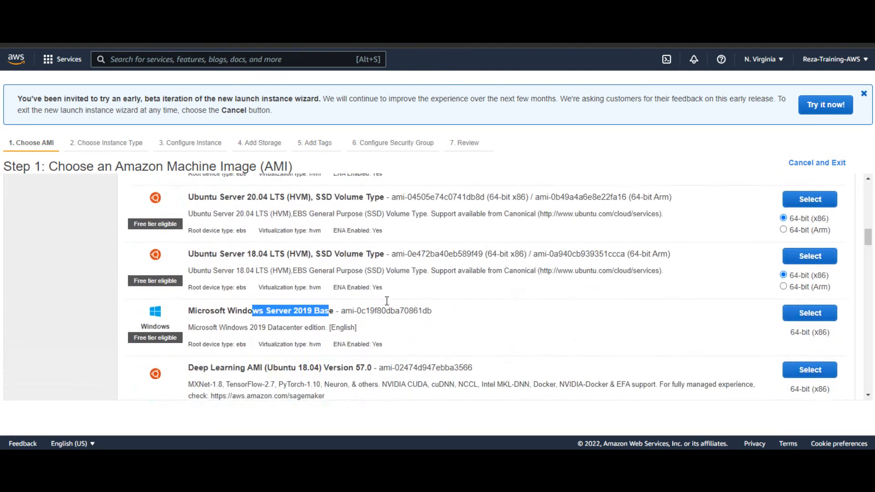
click(815, 314)
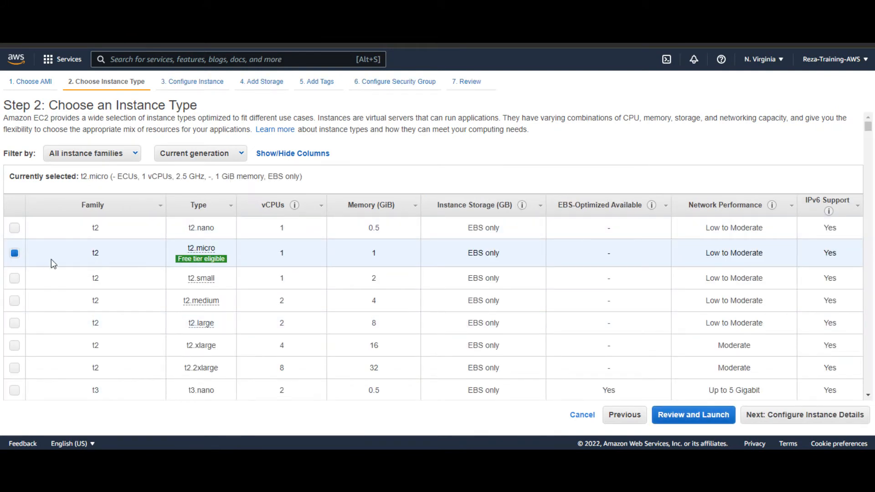
- Keep the t2.micro instance type, review and accept the default instance details, and proceed to the storage settings
mouse_move(184, 254)
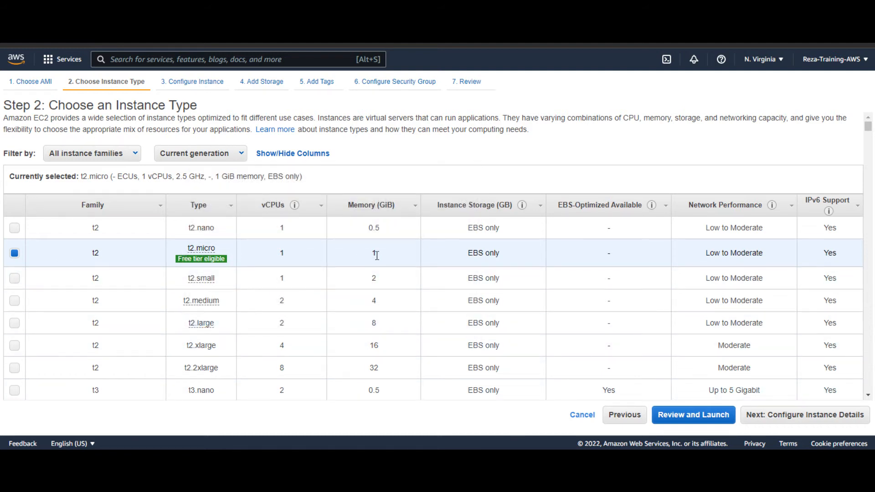
click(843, 421)
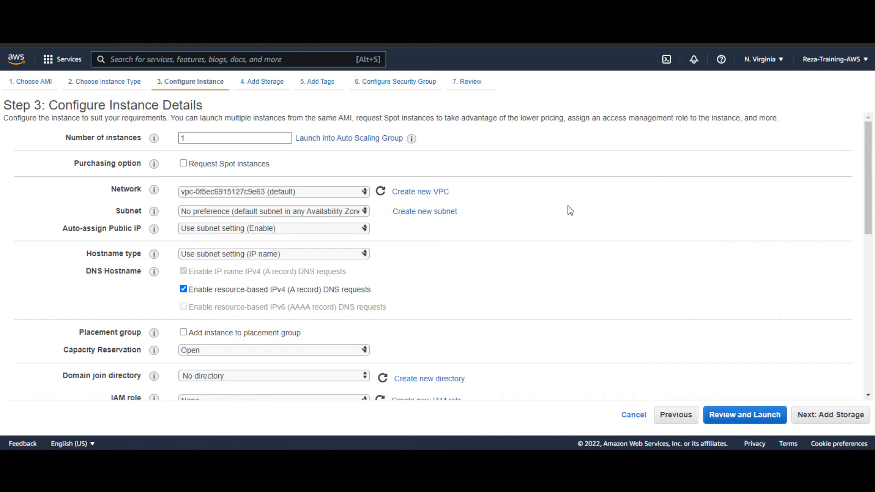
scroll(607, 254, down, 5)
scroll(608, 254, up, 5)
scroll(522, 264, down, 2)
scroll(523, 266, down, 7)
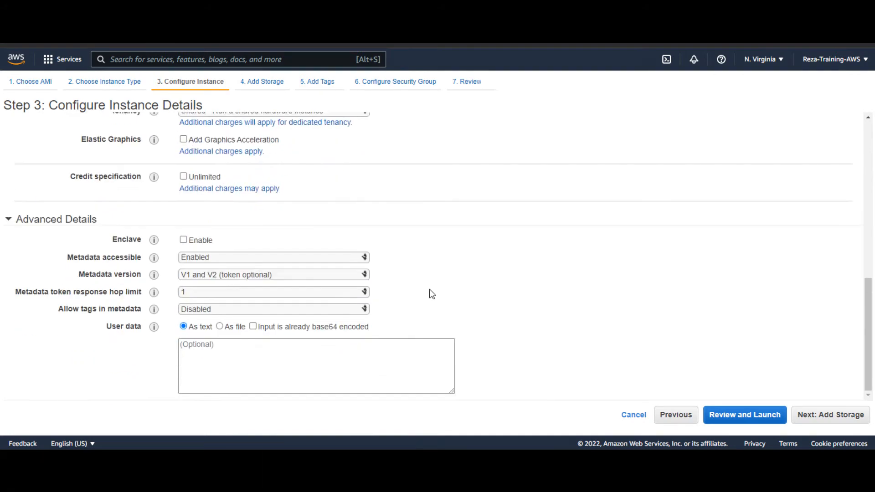
click(824, 418)
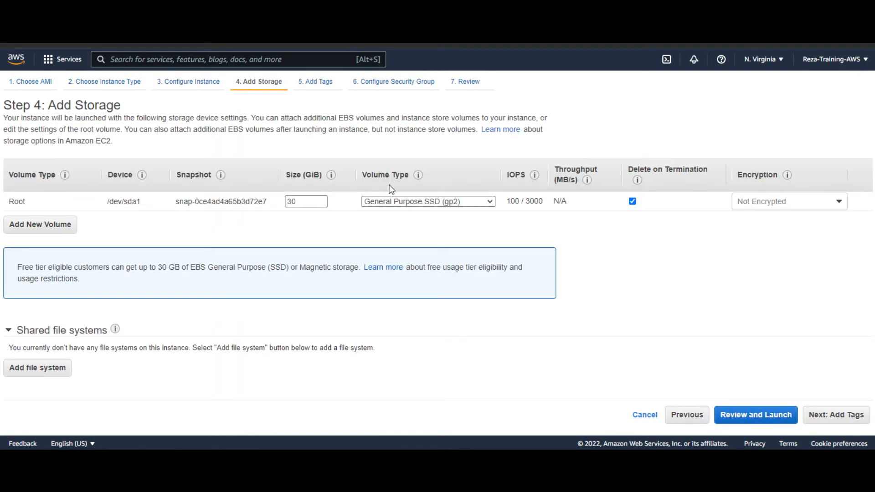
- Keep the 30 GiB General Purpose SSD root volume, add no tags, and proceed to the security group settings
double_click(293, 201)
click(289, 231)
click(828, 422)
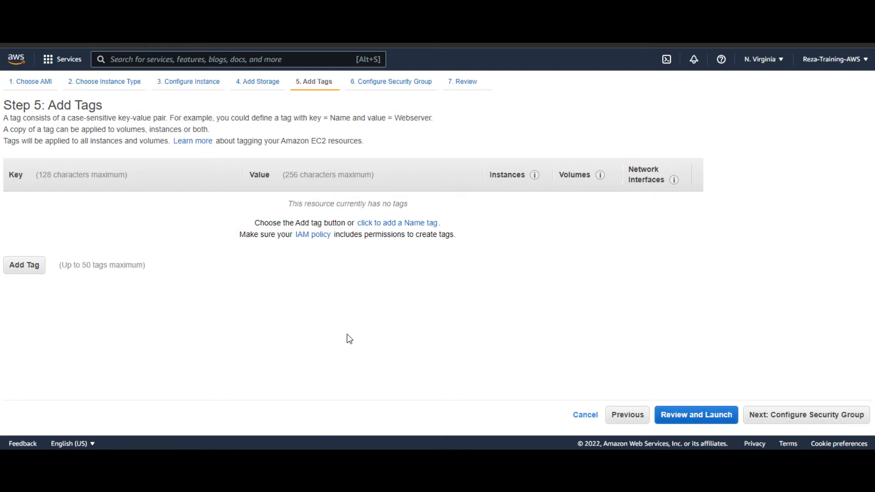
click(812, 421)
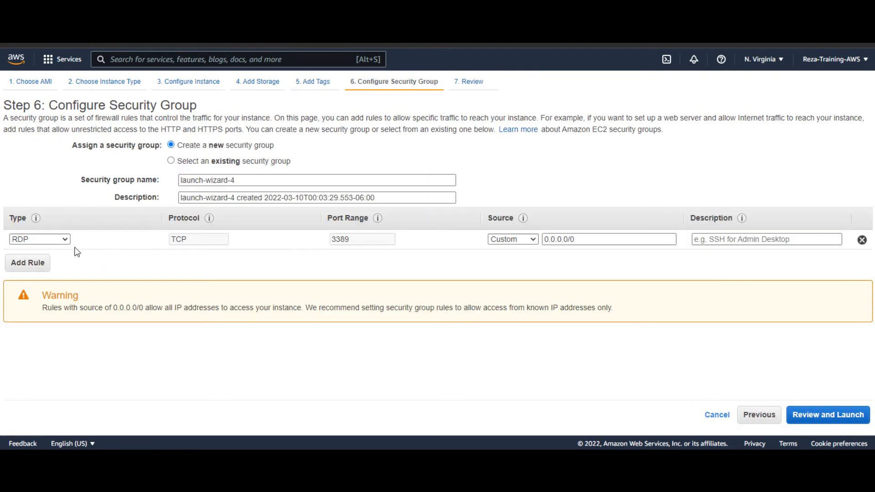
- Accept the new security group with its RDP rule on port 3389 and continue to the launch review
drag(58, 106, 182, 105)
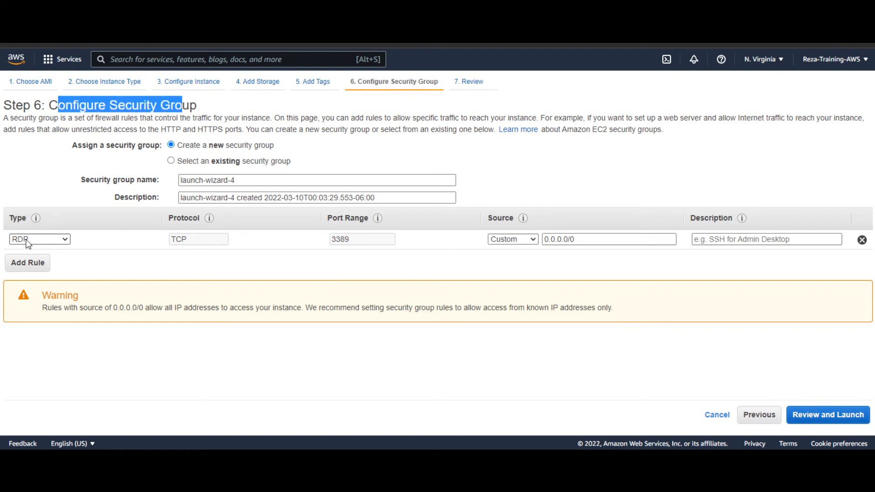
click(75, 255)
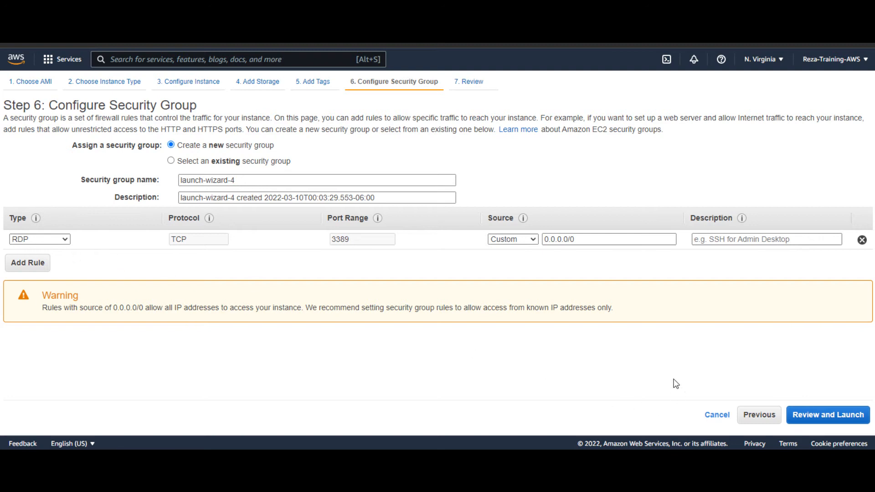
click(826, 417)
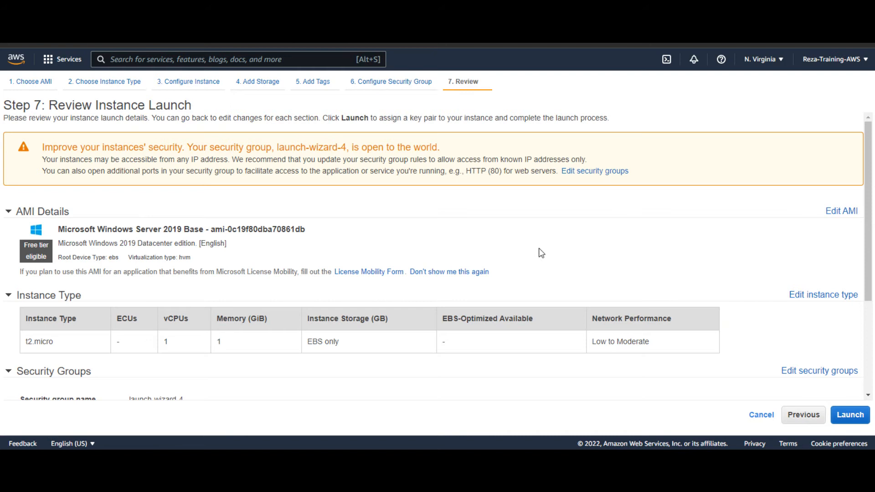
- Review the configuration and launch the instance with the existing key pair Training1, acknowledging access to its private key file
scroll(497, 277, down, 3)
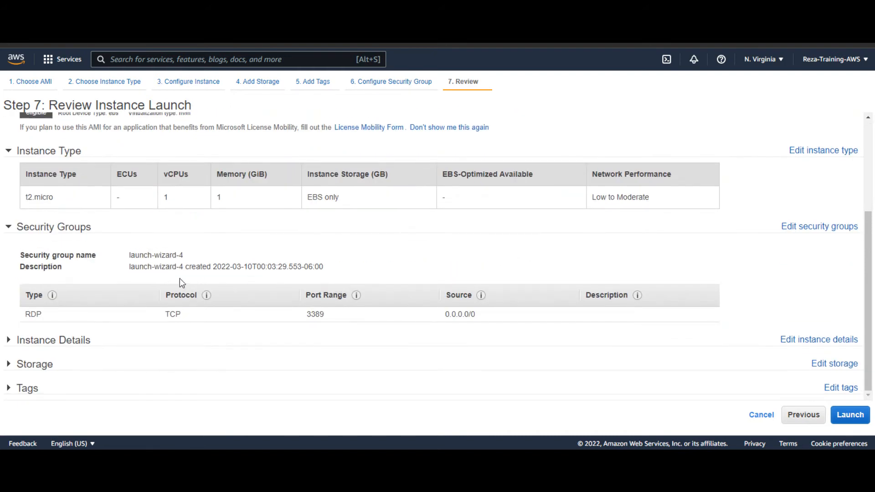
scroll(180, 278, up, 3)
scroll(126, 253, down, 3)
click(859, 419)
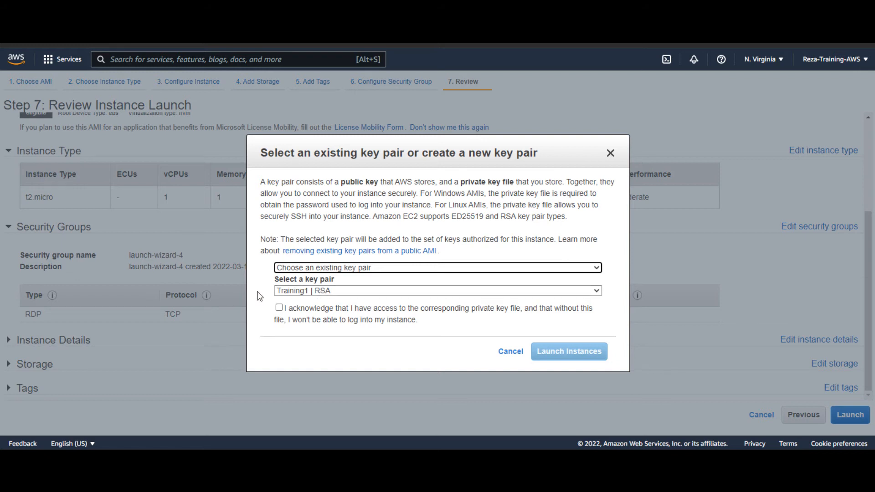
click(279, 308)
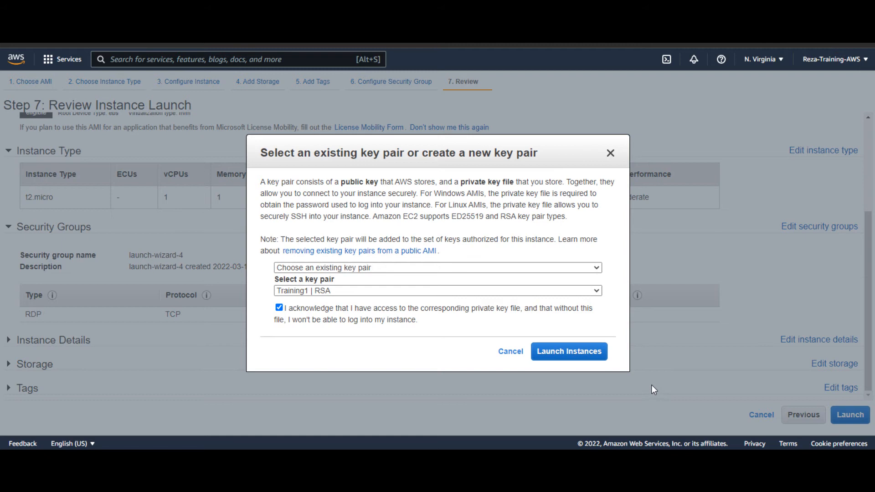
click(573, 359)
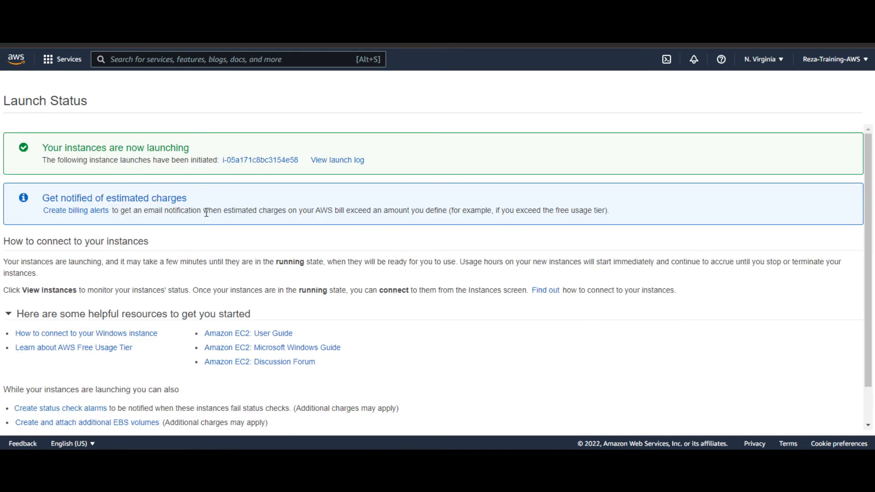
- Return to the instances list from the launch status page and select the newly launched instance
scroll(606, 273, down, 1)
click(840, 426)
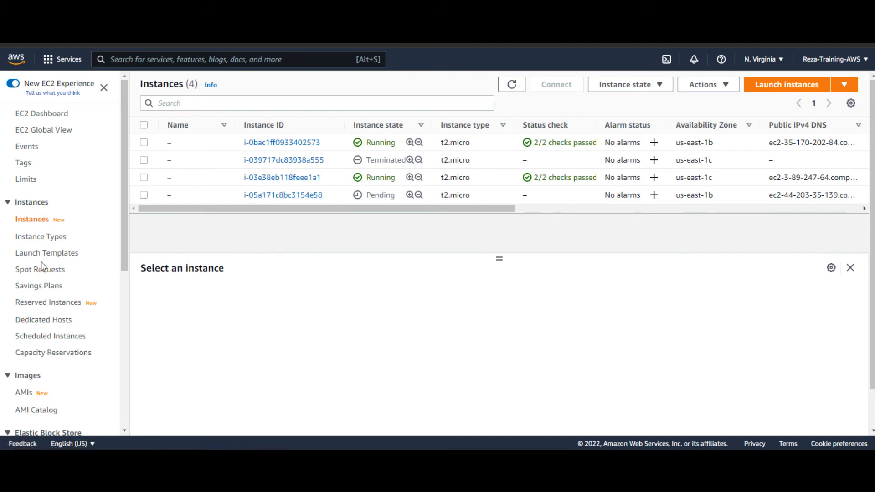
click(143, 196)
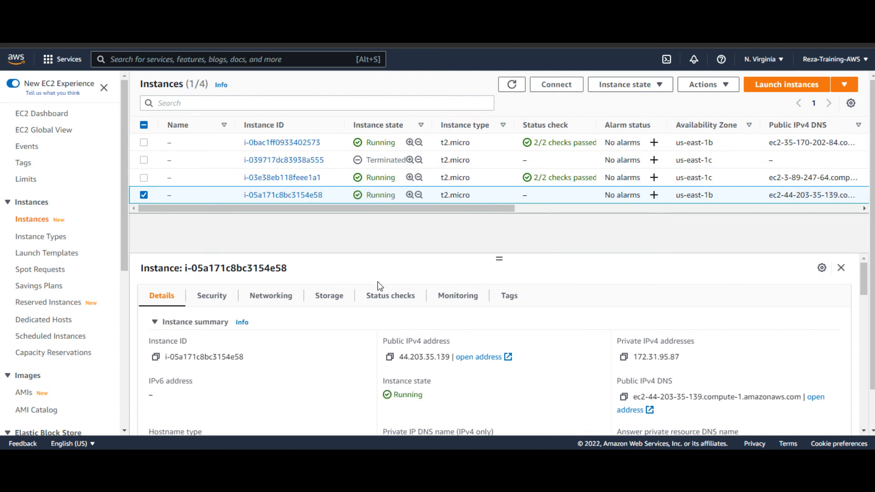
- Open the connection options for the new instance and download the remote desktop file for the RDP client
click(563, 89)
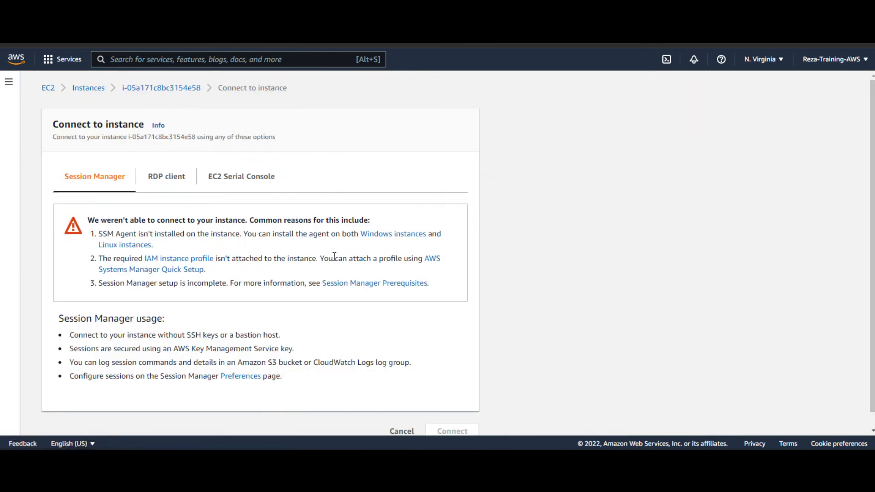
scroll(111, 225, down, 1)
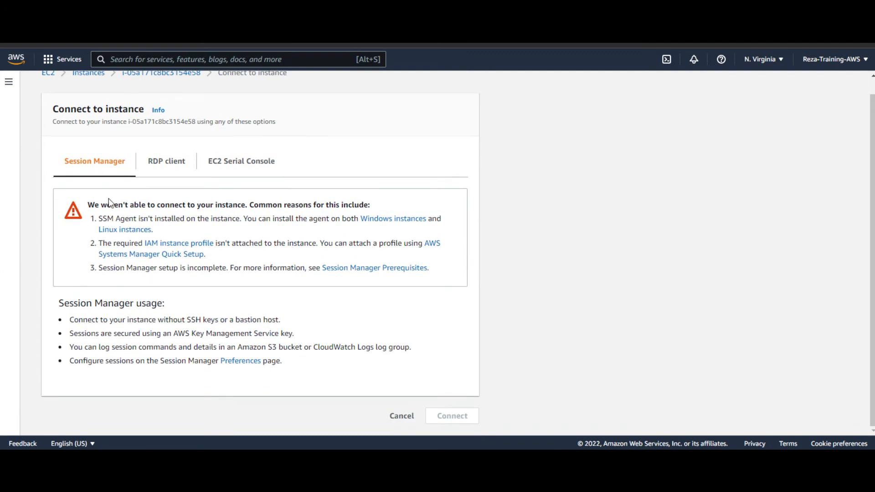
click(169, 163)
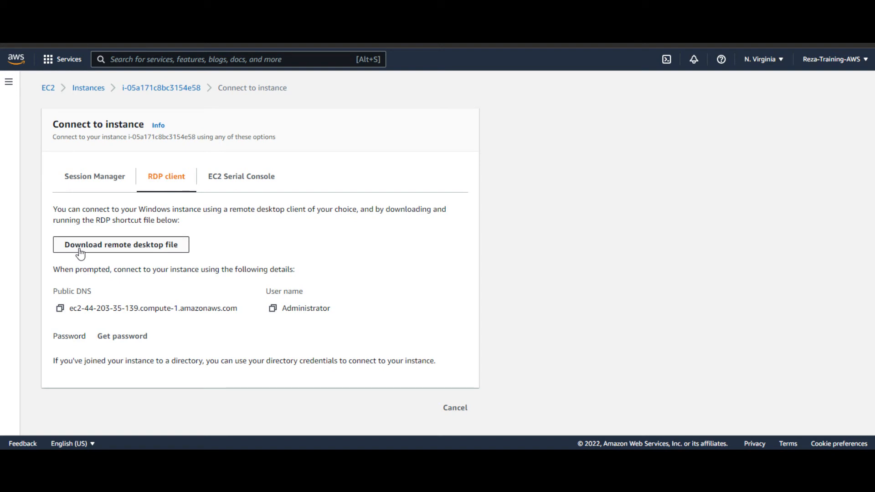
click(152, 250)
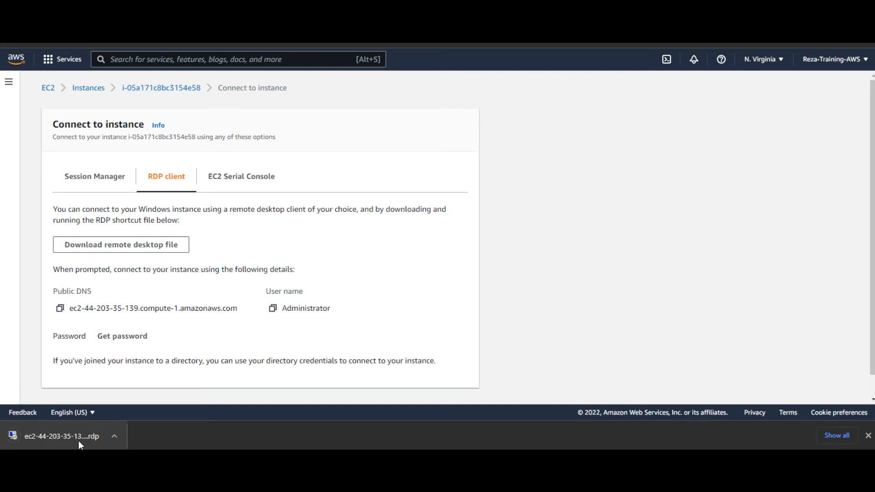
- Try to retrieve the Windows administrator password for the newly launched instance, and return to the instances list
scroll(55, 357, down, 1)
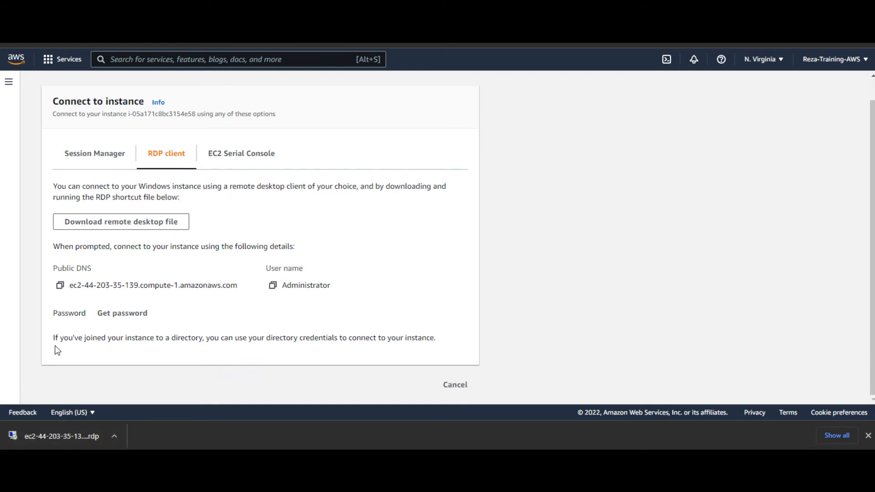
click(122, 313)
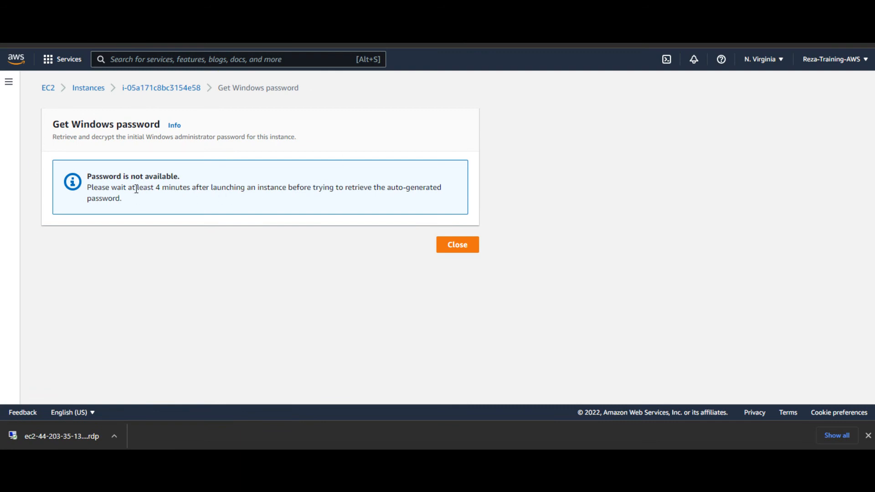
drag(135, 189, 211, 190)
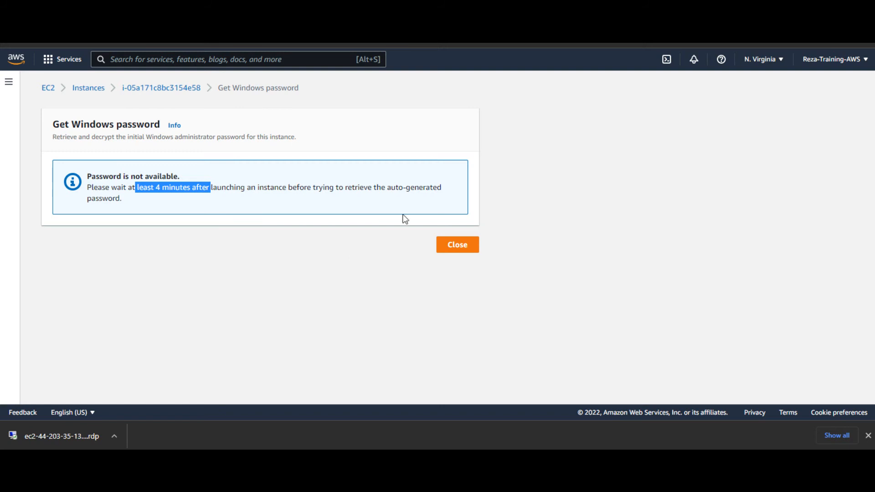
click(461, 248)
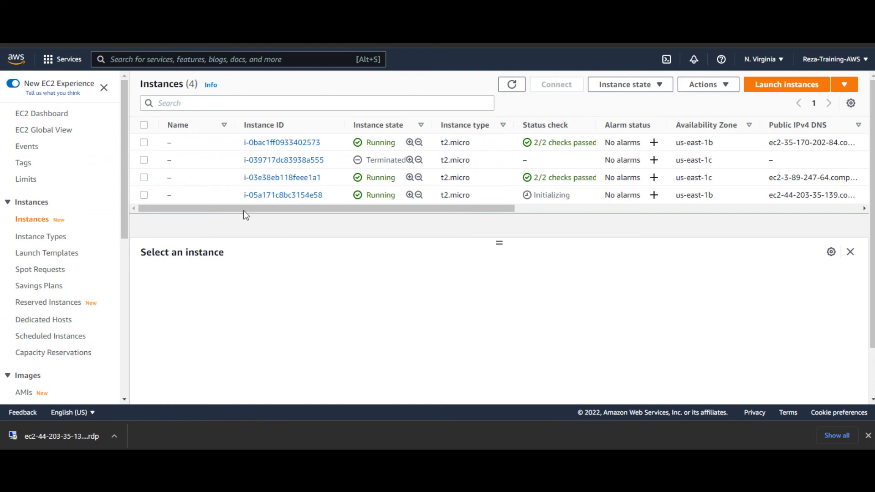
- Select the other running instance in us-east-1c and open its RDP client connection options
click(144, 178)
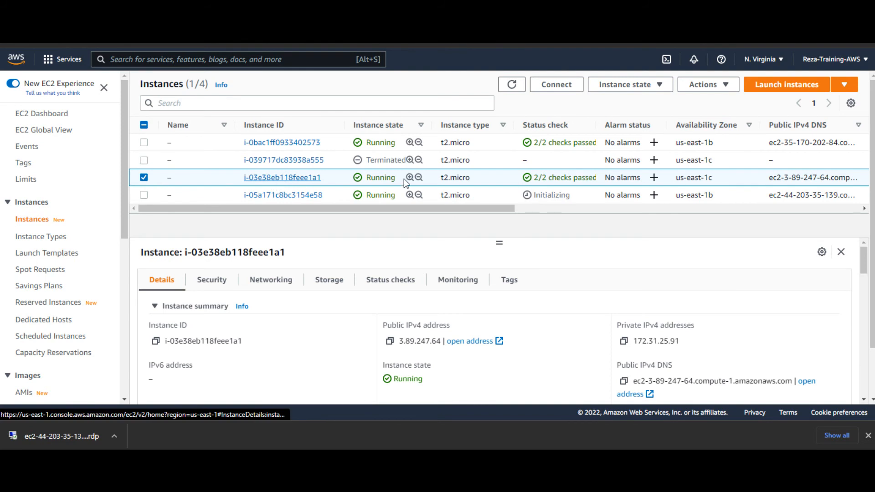
click(572, 85)
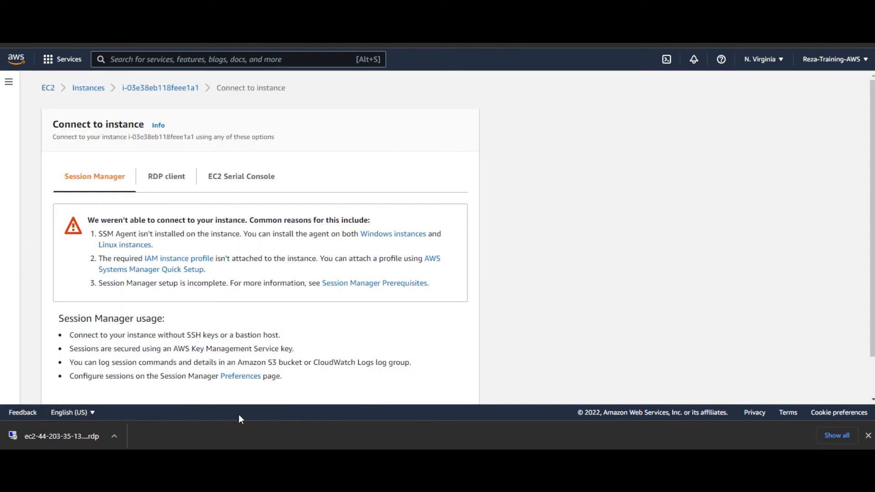
click(164, 177)
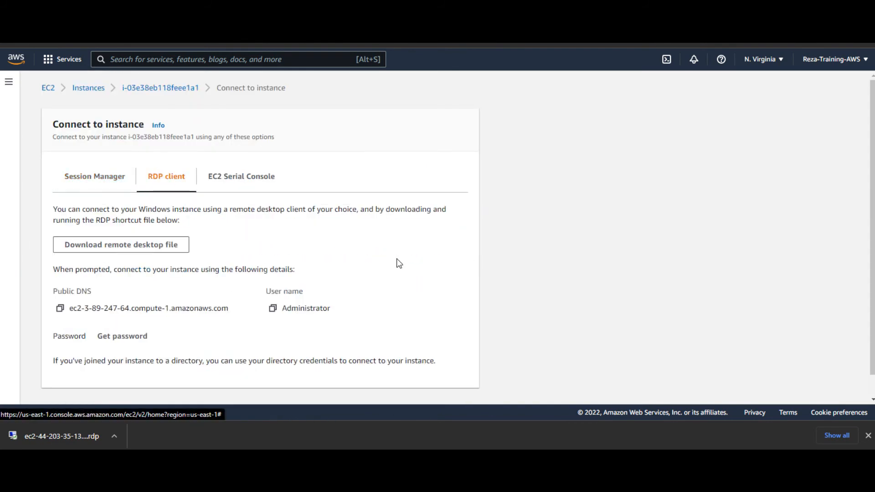
scroll(401, 260, down, 1)
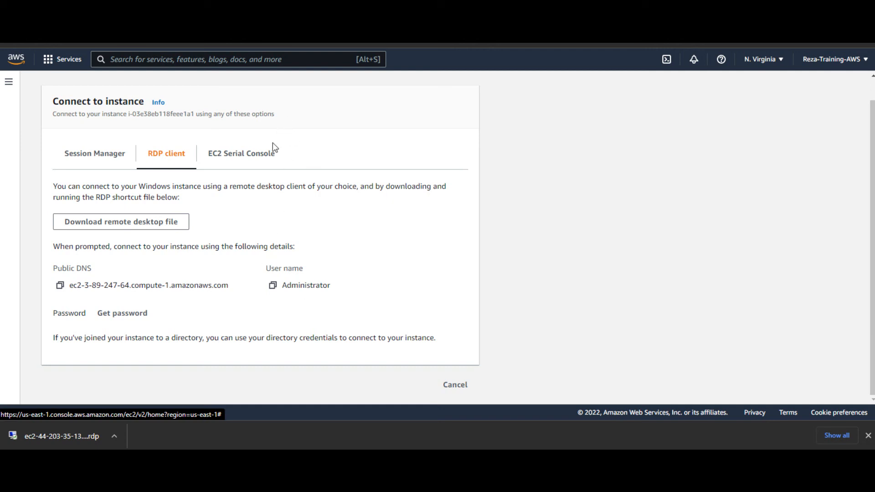
- Request the Windows password for this instance and load the key pair file Training1.pem
click(119, 314)
click(82, 261)
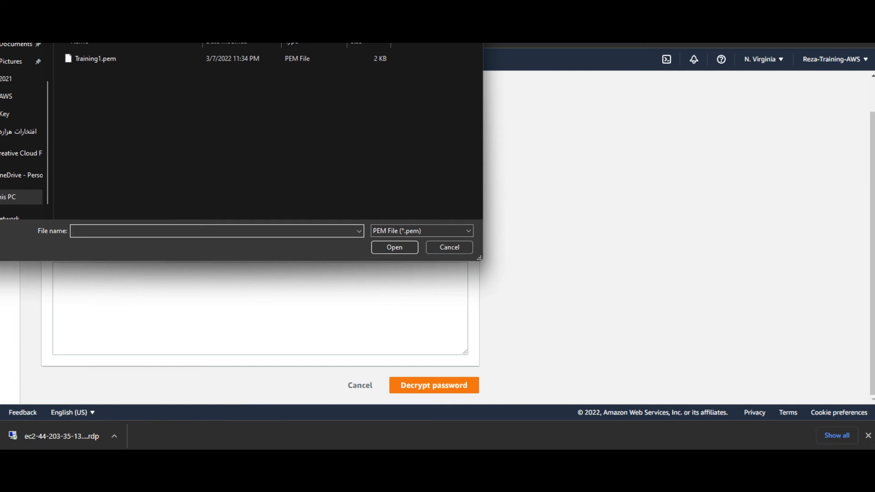
drag(137, 9, 123, 11)
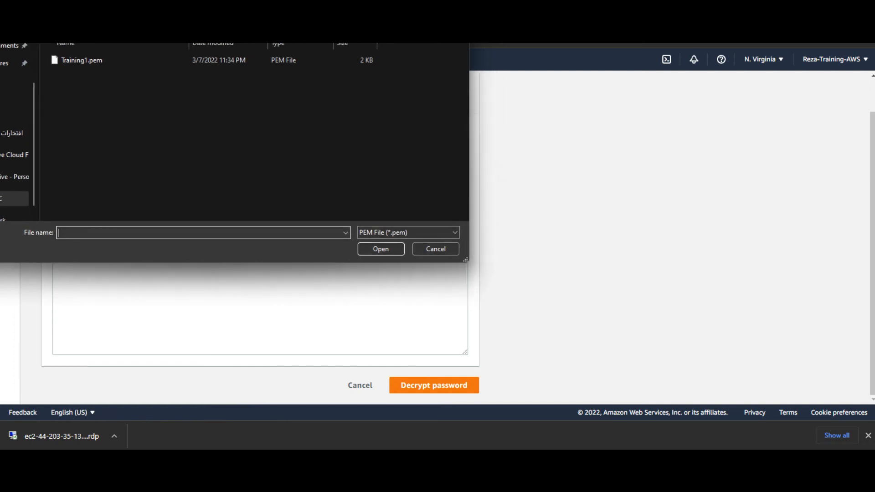
click(76, 62)
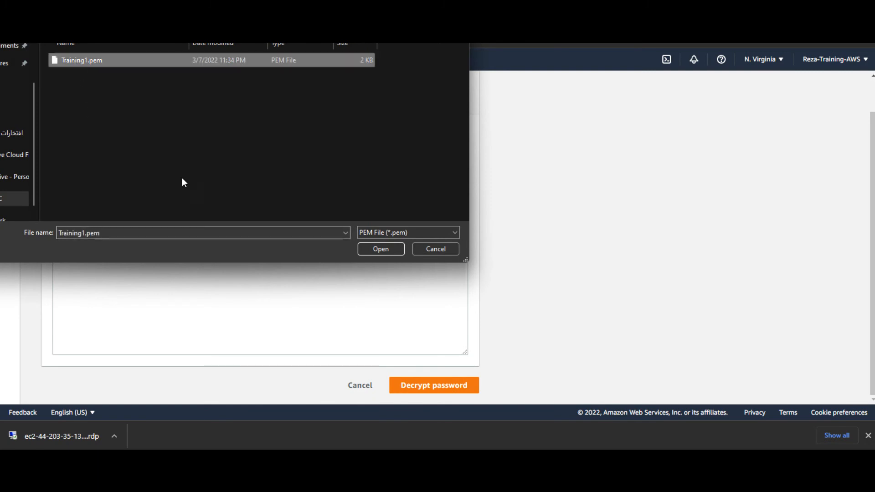
click(385, 253)
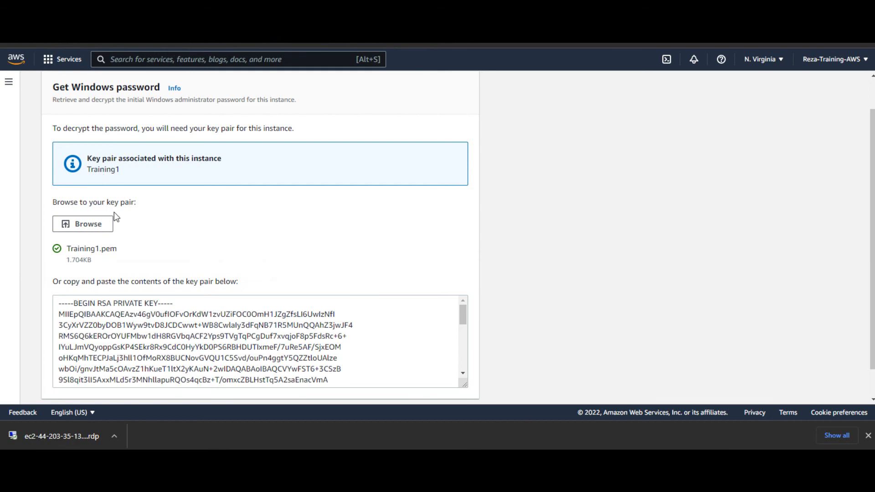
- Review the loaded private key contents and decrypt the Windows administrator password
scroll(308, 232, down, 1)
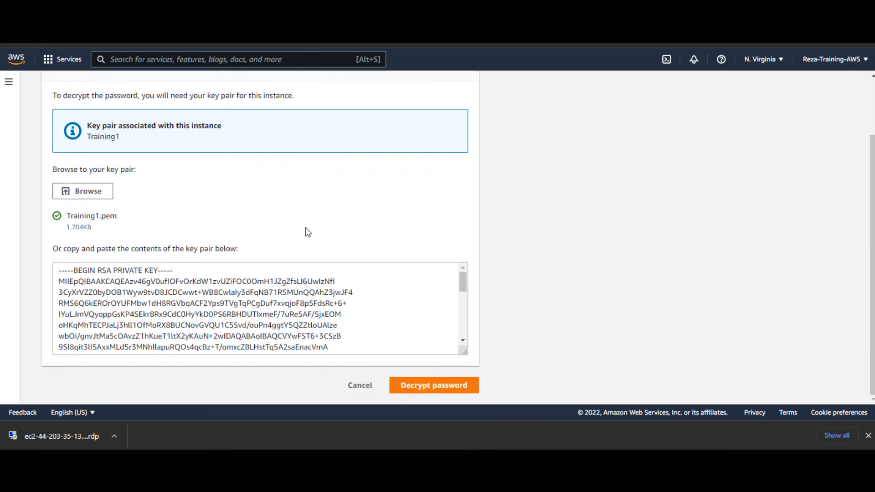
drag(133, 281, 173, 337)
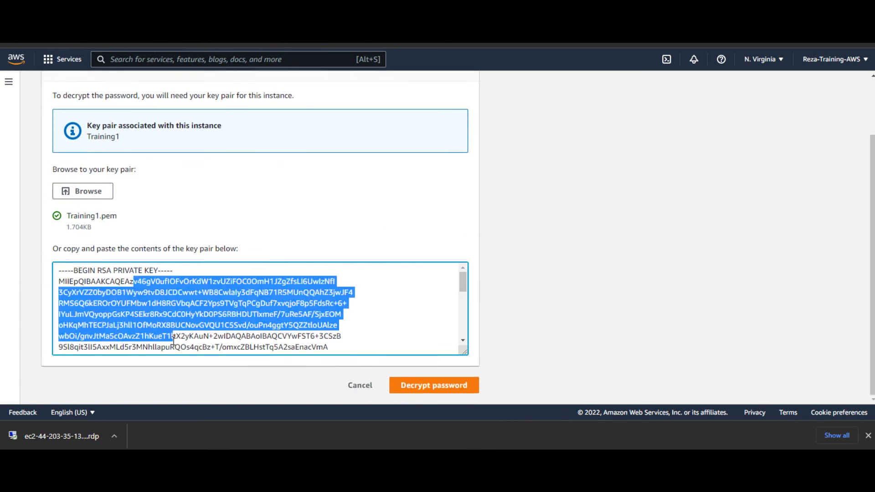
scroll(297, 287, down, 5)
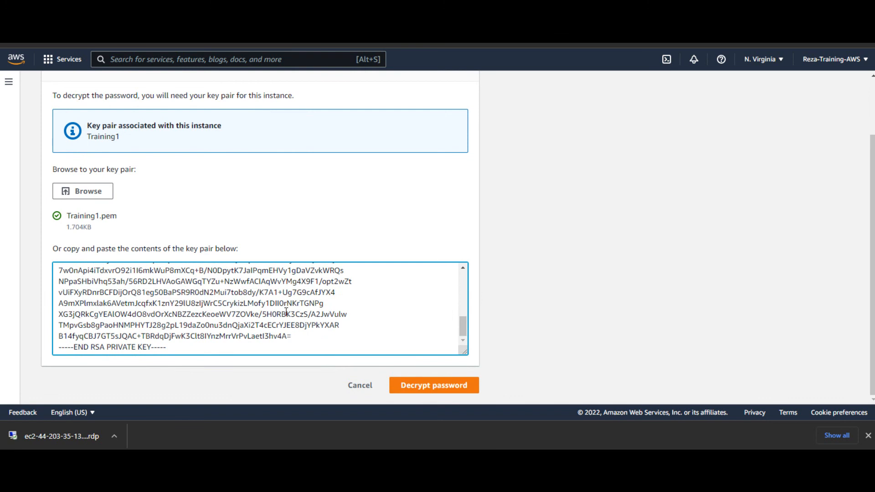
click(435, 385)
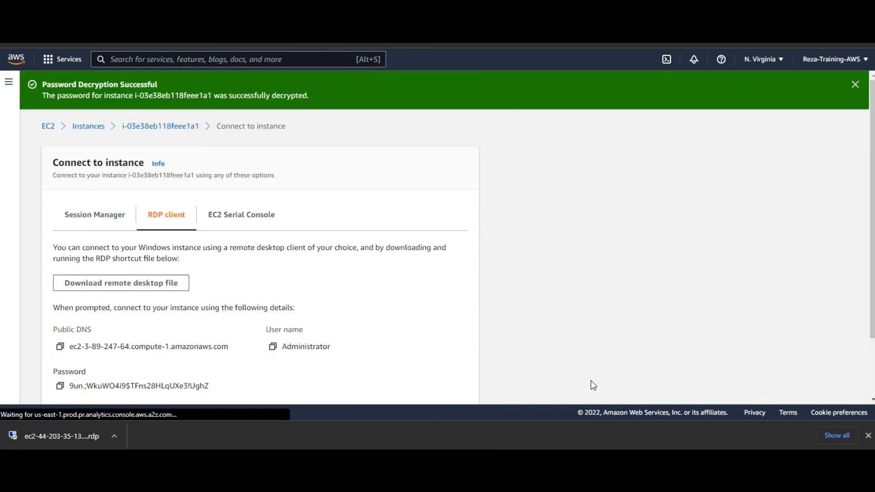
- Download the remote desktop file for this instance and copy its decrypted administrator password
scroll(327, 300, down, 2)
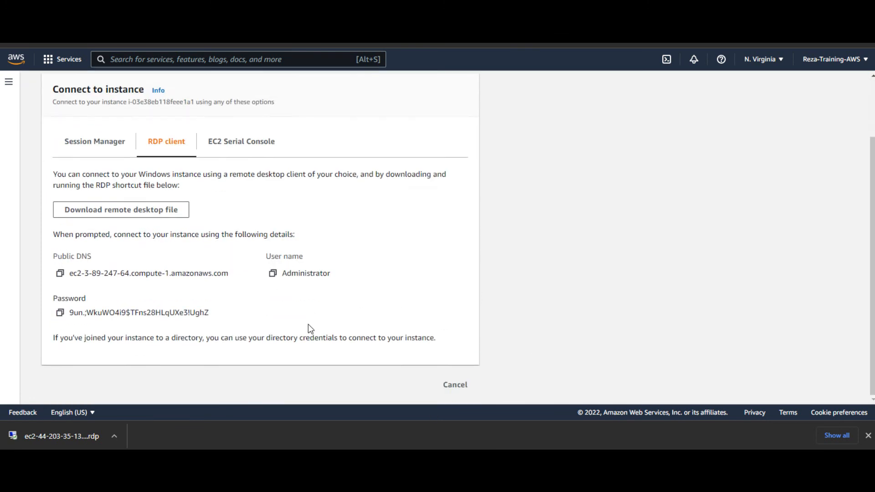
drag(74, 313, 207, 319)
triple_click(122, 315)
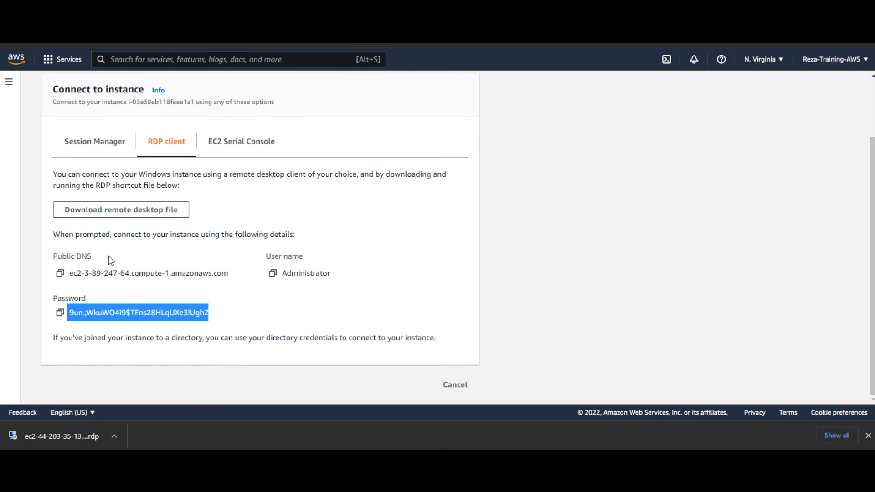
click(95, 215)
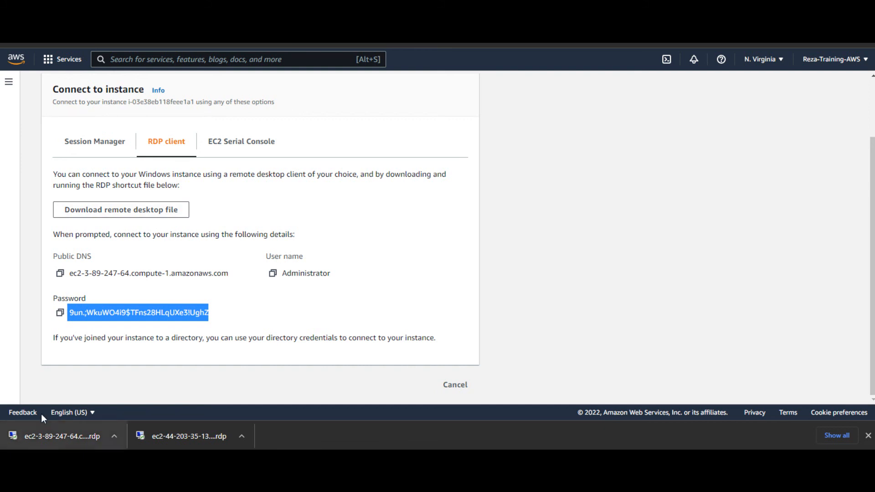
click(59, 314)
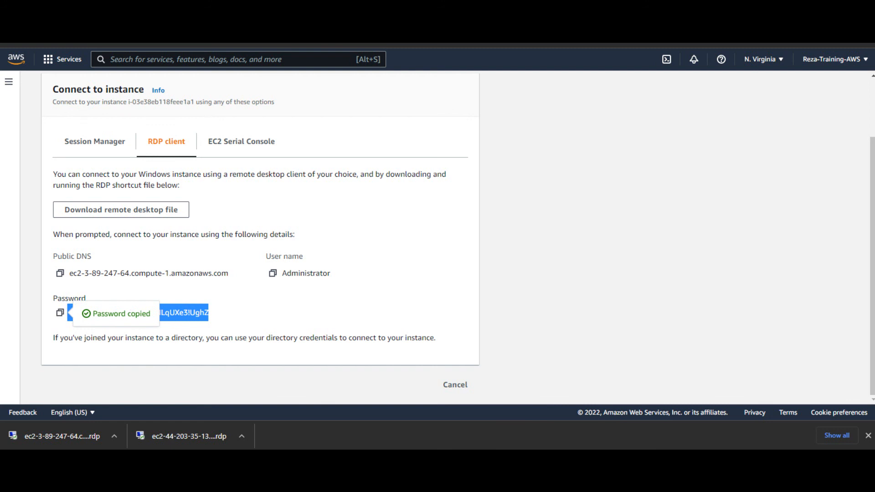
- Connect with the downloaded ec2-3-89-247-64 RDP file, accepting the untrusted certificate, and move the session window fully into view
click(46, 433)
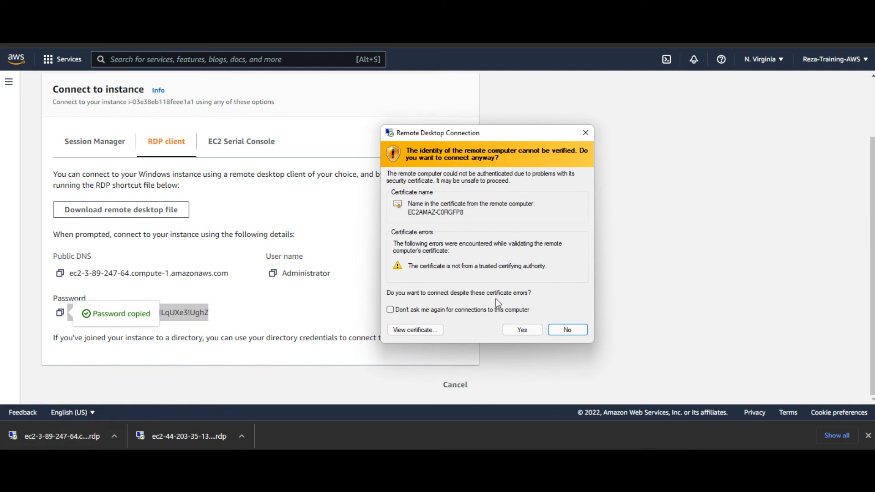
click(510, 329)
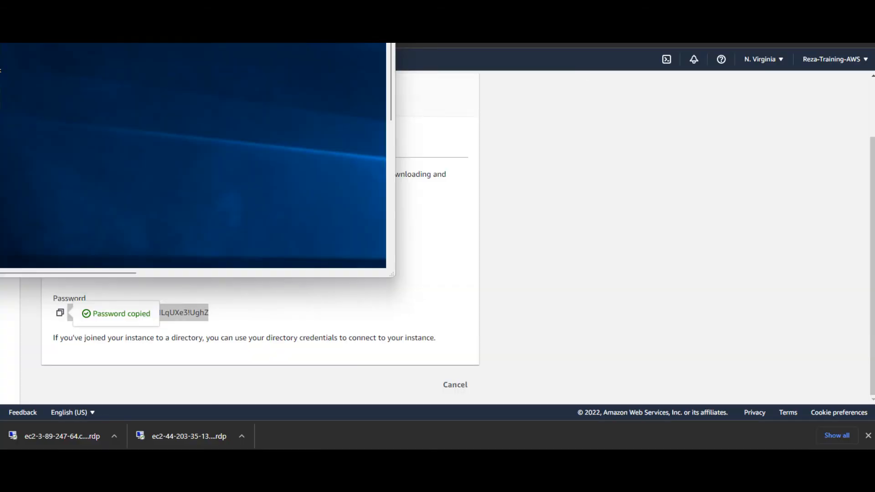
drag(251, 43, 446, 55)
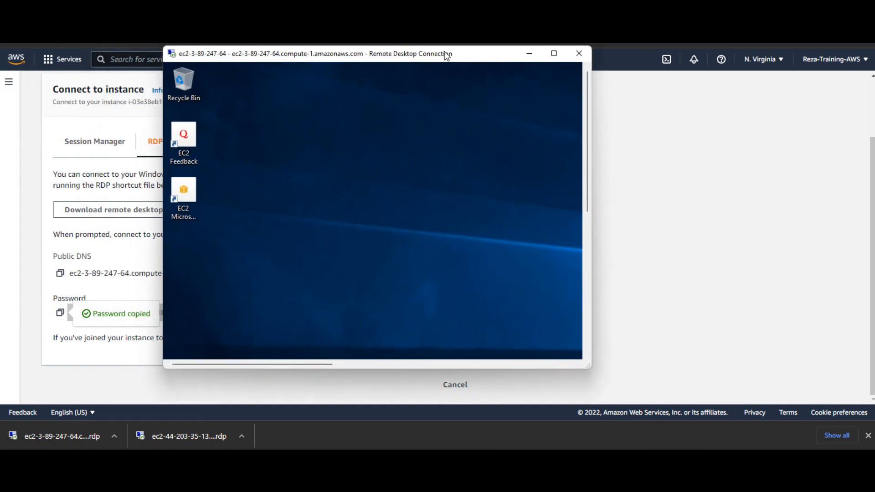
- Enlarge the remote desktop window in height and width to show more of the server's desktop
click(431, 365)
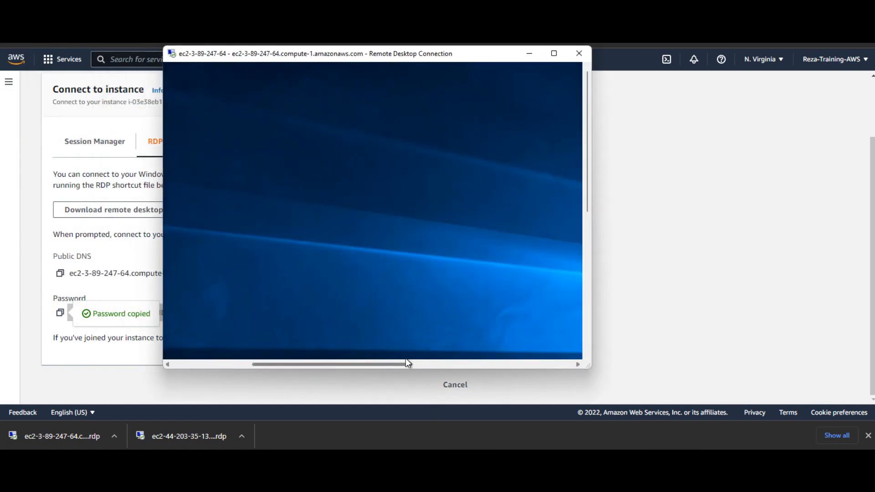
drag(416, 367, 418, 444)
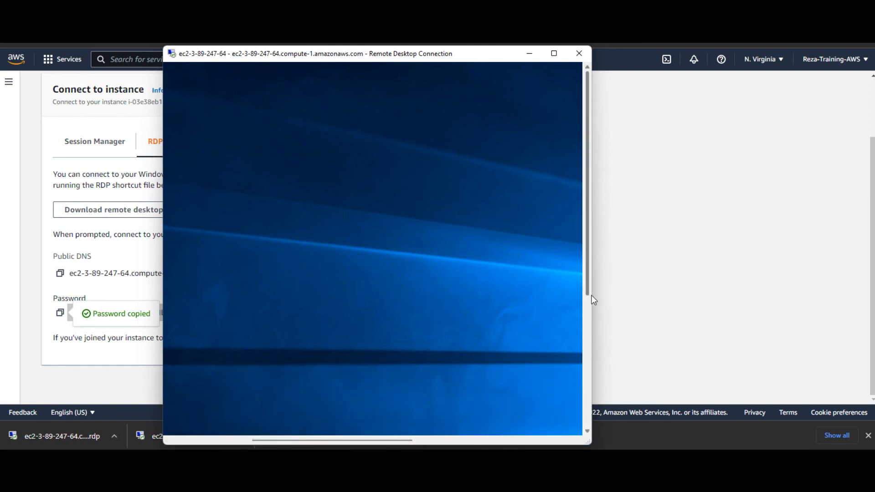
drag(592, 295, 767, 307)
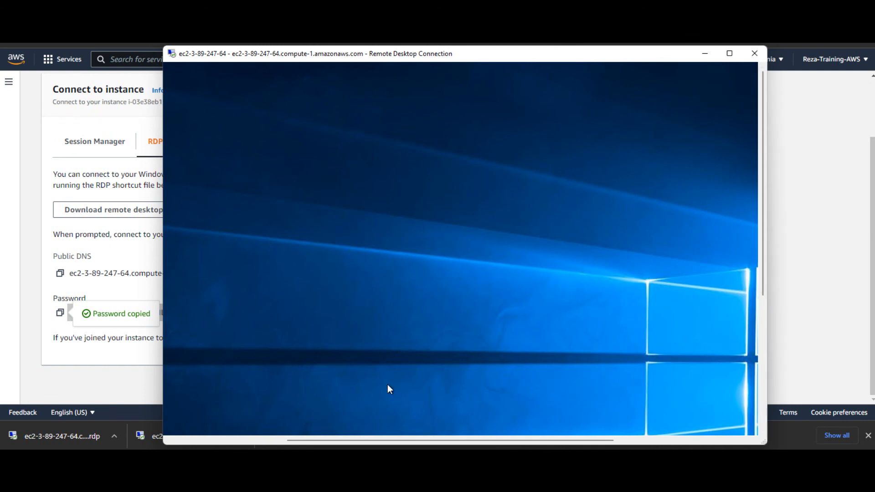
- Look over the remote server's desktop from side to side, including the instance details on its wallpaper
drag(356, 444, 199, 438)
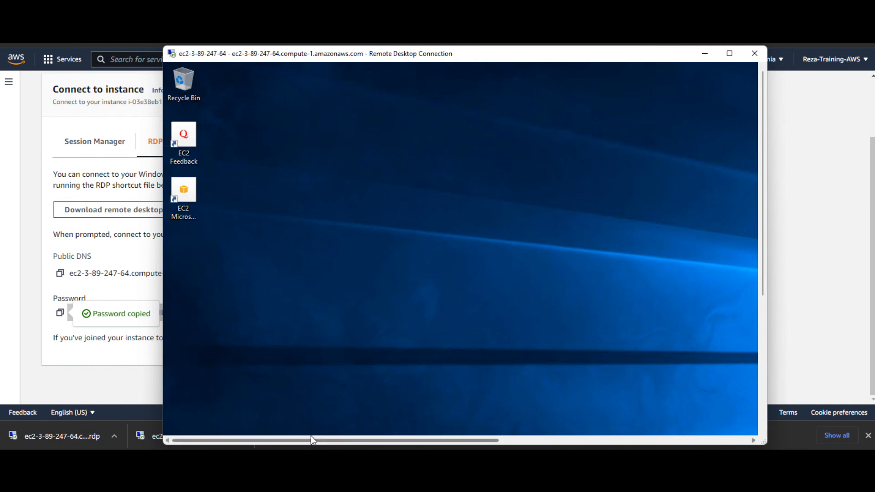
drag(311, 439, 567, 441)
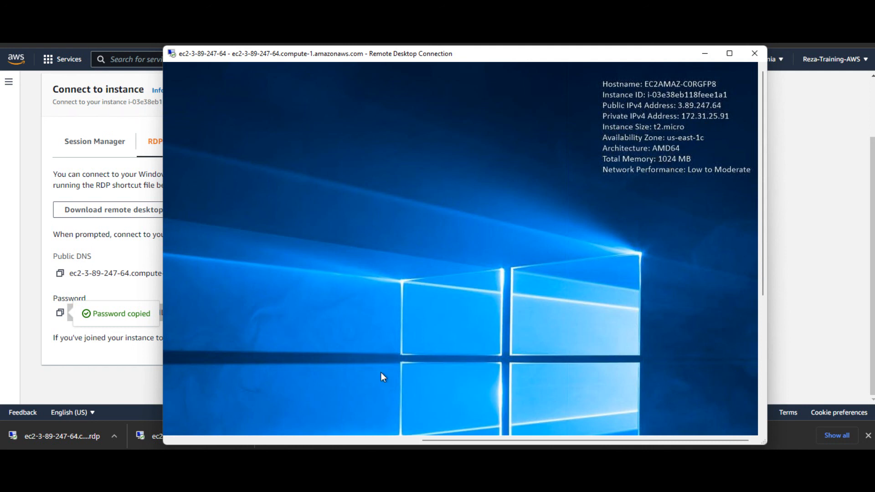
drag(461, 437, 198, 441)
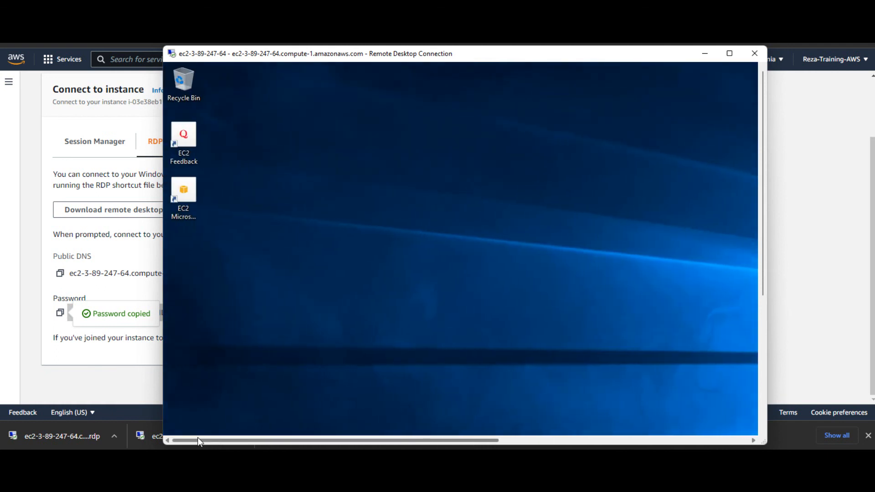